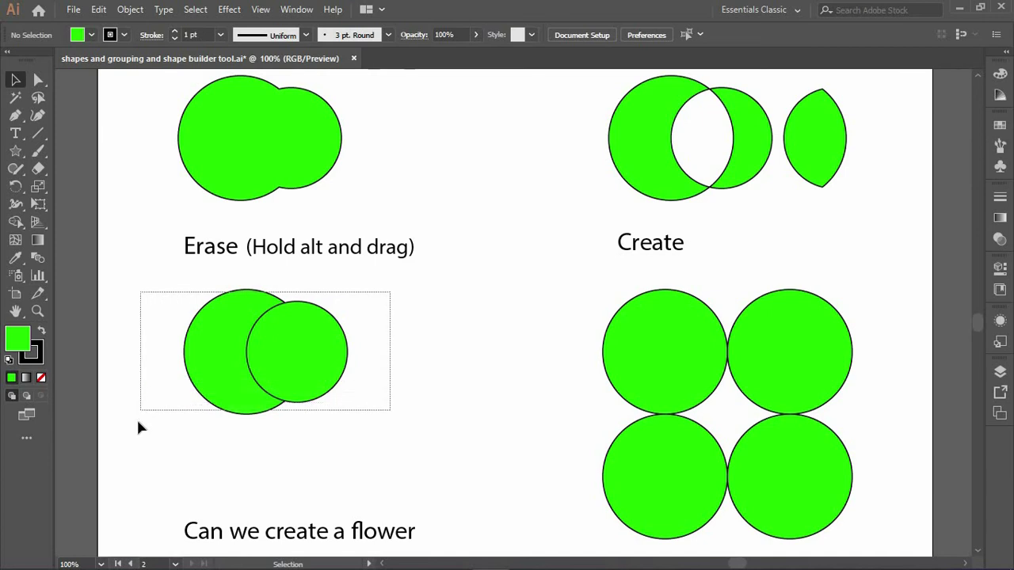
Step: Erase the smaller circle and its overlap from the Erase example with the Shape Builder tool, leaving a crescent
{"action": "left_click", "coordinate": [15, 222]}
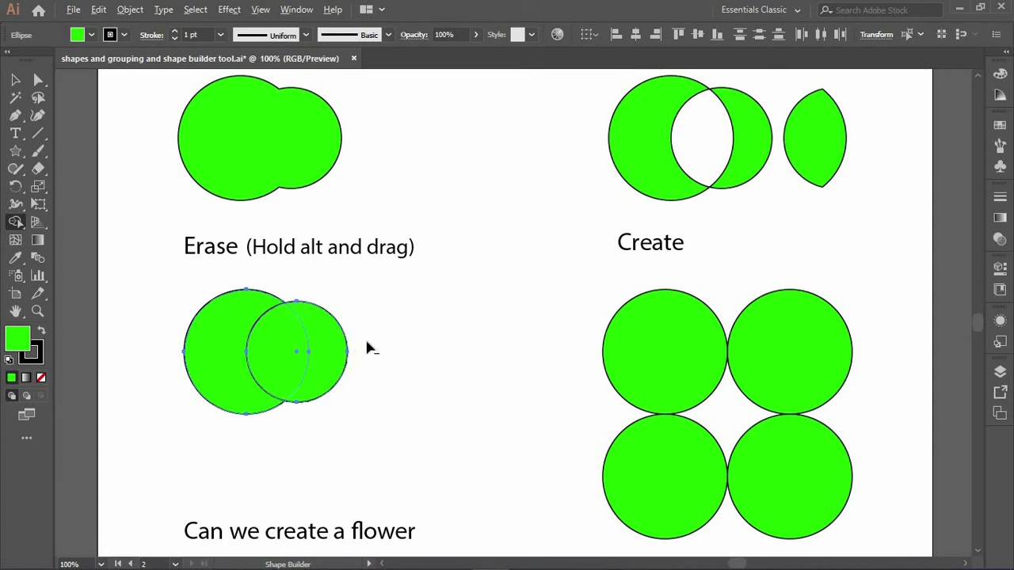
{"action": "left_click_drag", "start_coordinate": [329, 350], "coordinate": [269, 356]}
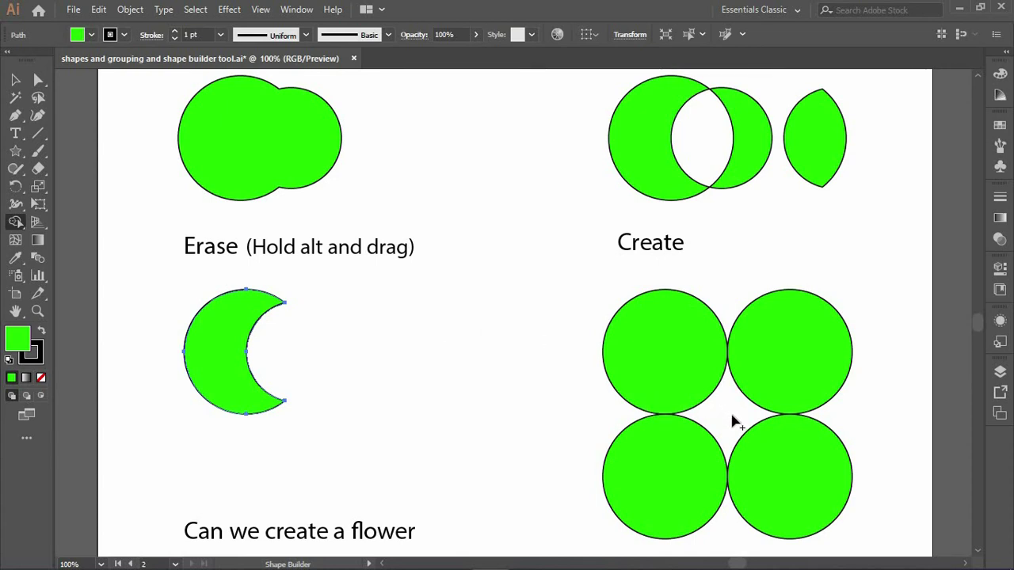
{"action": "key", "text": "v"}
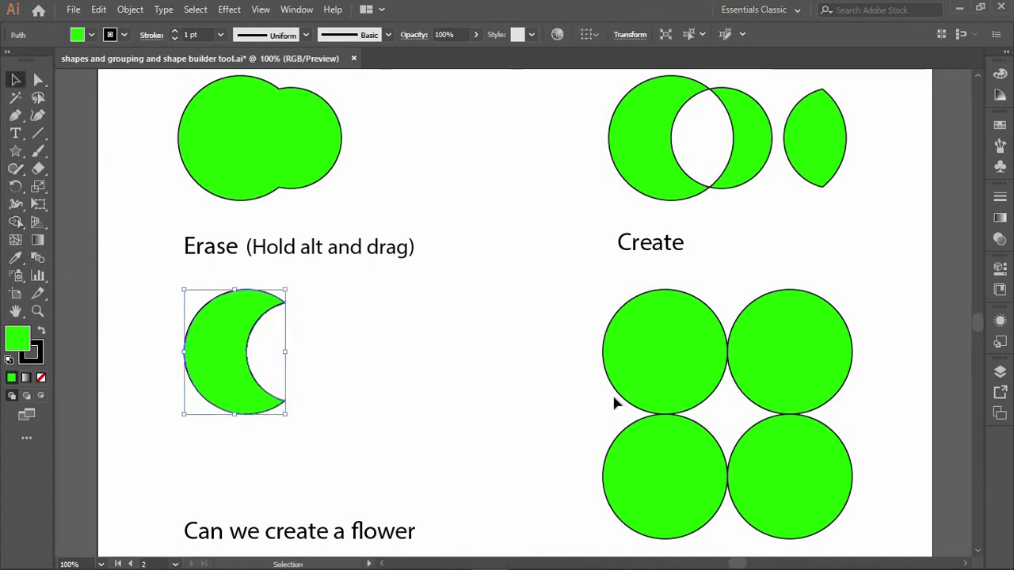
Step: Select the four touching circles in the Create example and turn the gap between them into a shape with Shape Builder
{"action": "left_click_drag", "start_coordinate": [571, 279], "coordinate": [875, 536]}
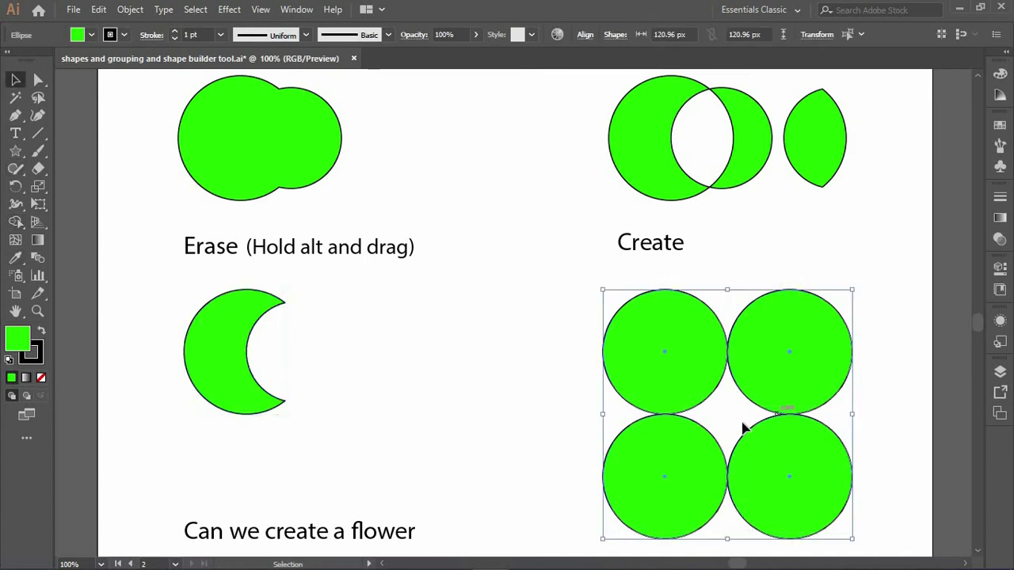
{"action": "left_click", "coordinate": [16, 221]}
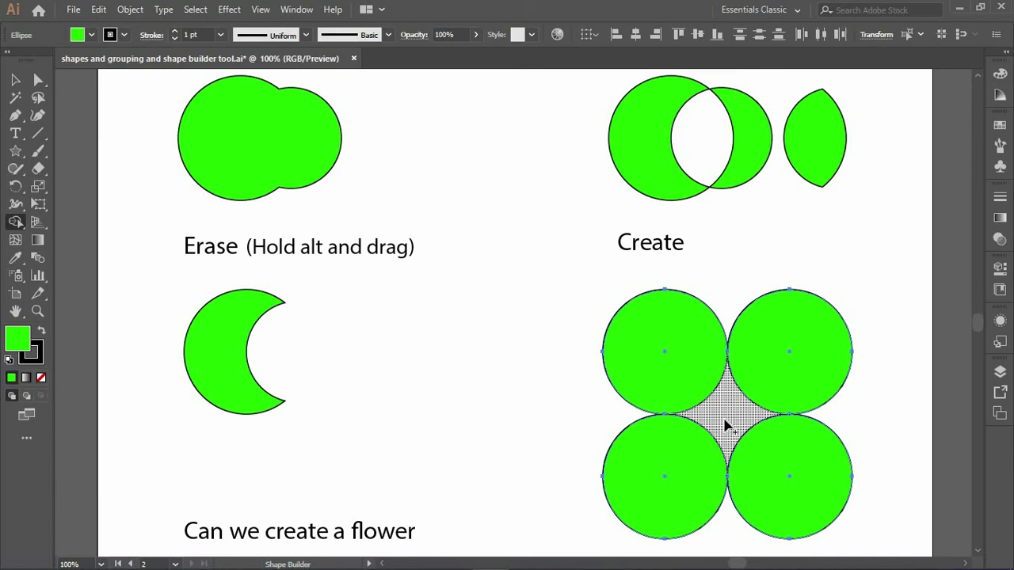
{"action": "left_click", "coordinate": [727, 426]}
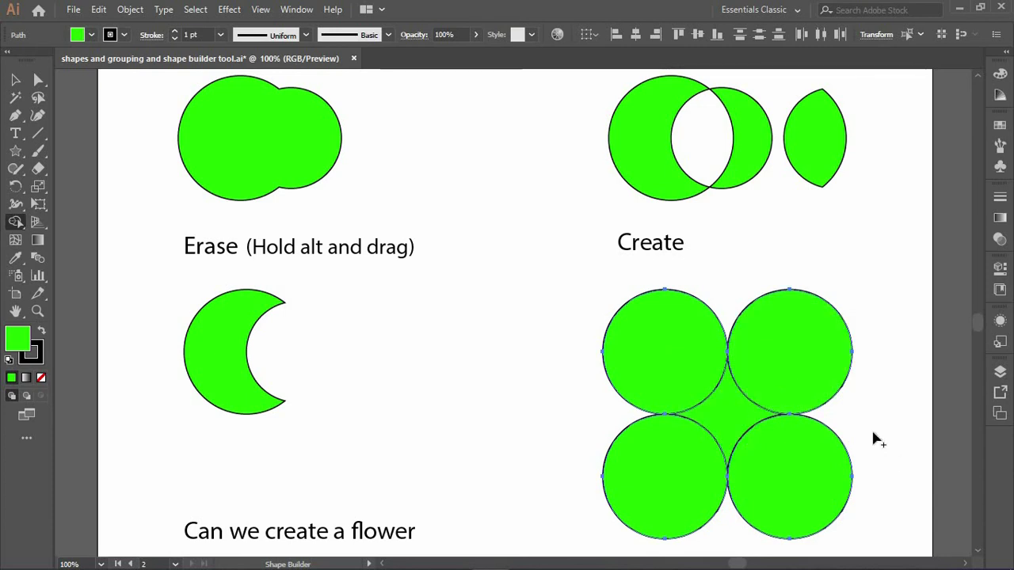
{"action": "left_click", "coordinate": [751, 411]}
{"action": "left_click", "coordinate": [15, 80]}
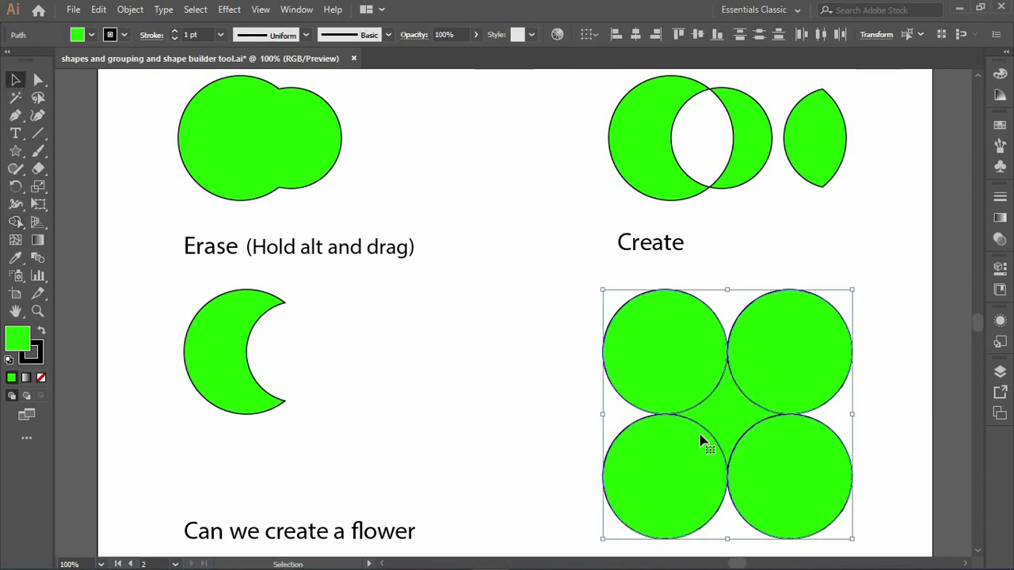
{"action": "key", "text": "ctrl+shift+a"}
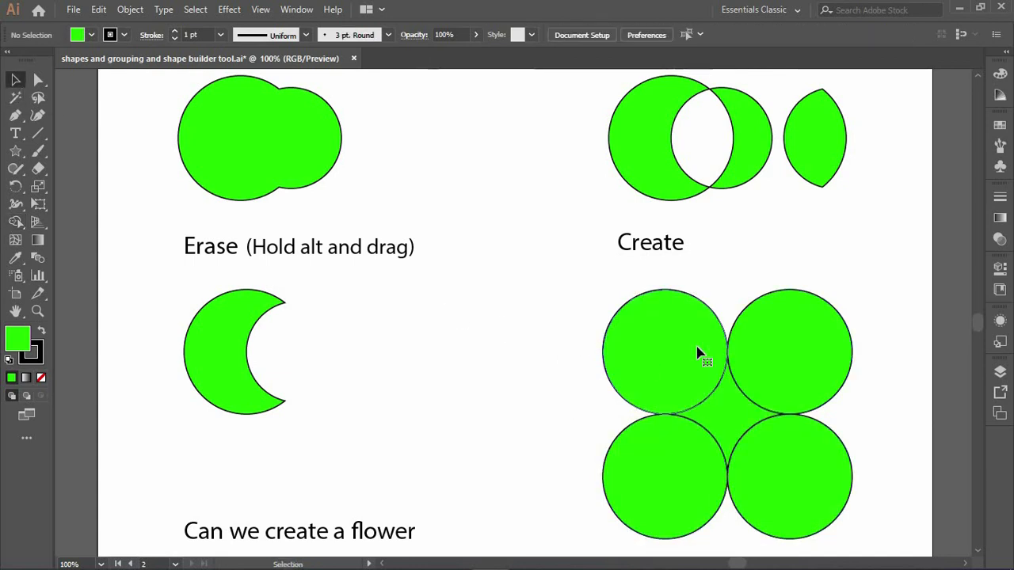
Step: Delete the four circles surrounding the new star shape in the Create example
{"action": "left_click", "coordinate": [694, 349]}
{"action": "key", "text": "Page_Up"}
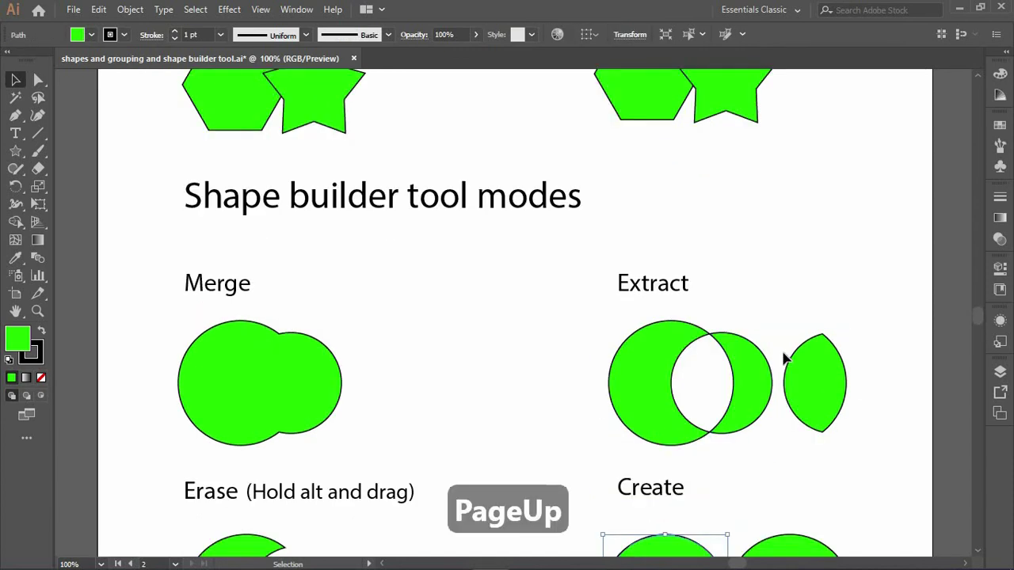
{"action": "scroll", "coordinate": [783, 359], "scroll_direction": "down", "scroll_amount": 2}
{"action": "scroll", "coordinate": [783, 359], "scroll_direction": "down", "scroll_amount": 4}
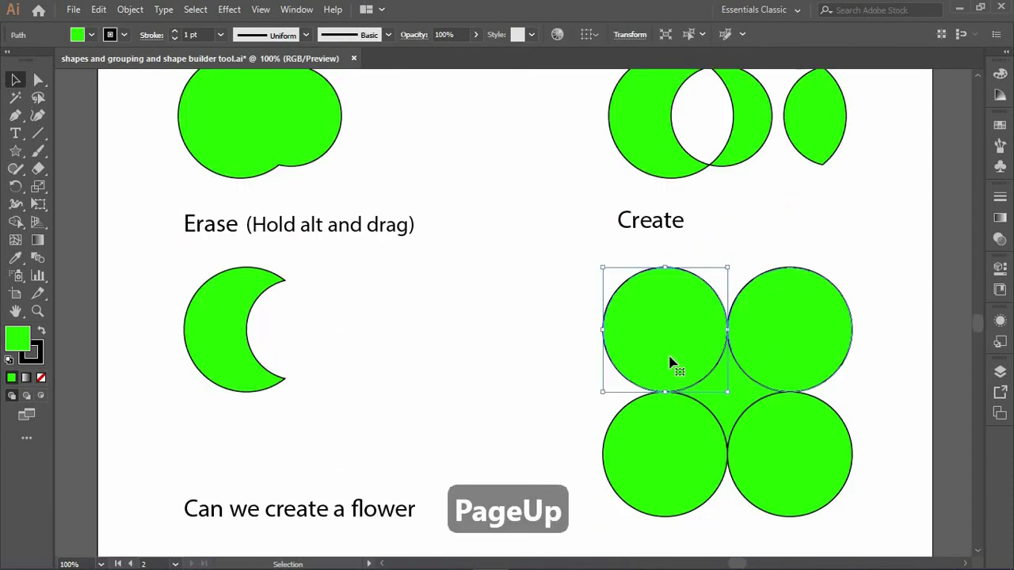
{"action": "key", "text": "Delete"}
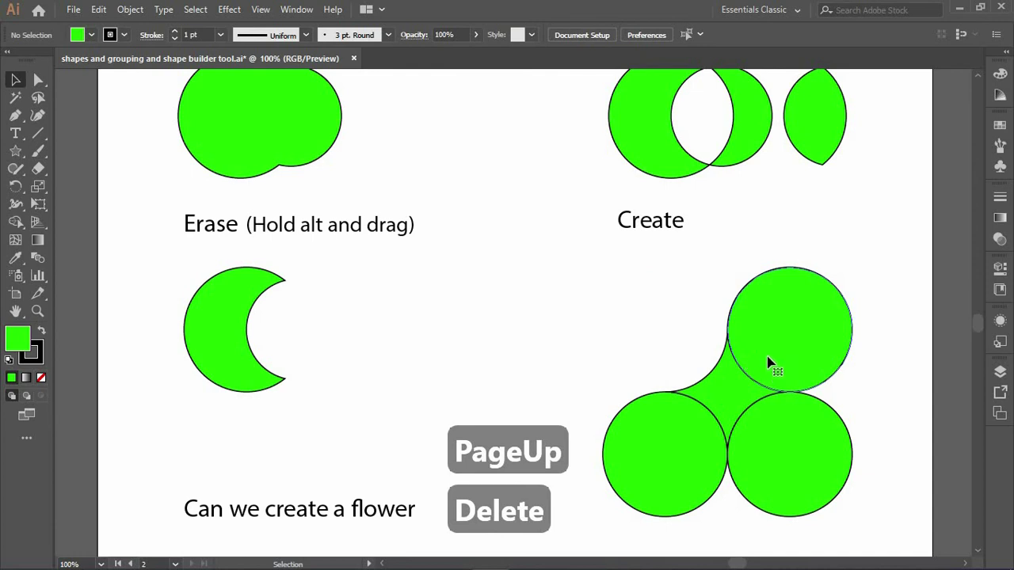
{"action": "left_click", "coordinate": [770, 353]}
{"action": "key", "text": "Delete"}
{"action": "left_click", "coordinate": [770, 457]}
{"action": "key", "text": "Delete"}
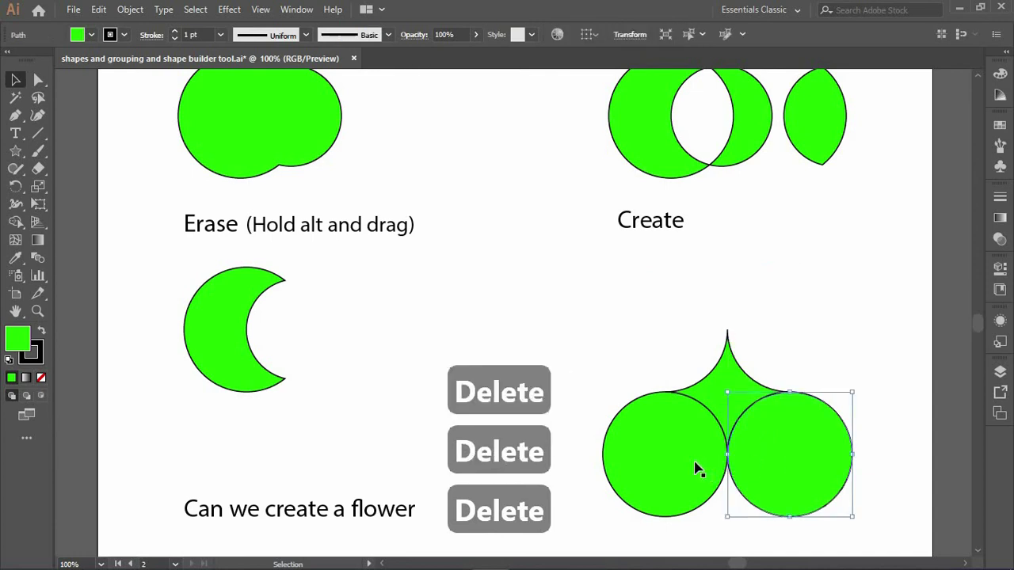
{"action": "left_click", "coordinate": [696, 467]}
{"action": "key", "text": "Delete"}
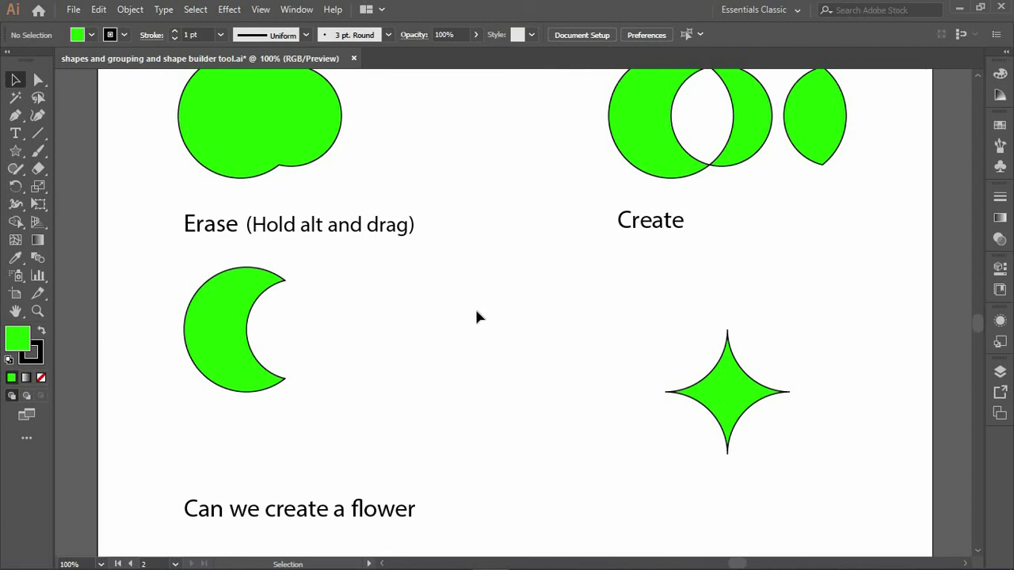
Step: Undo the deletions of the four circles around the star shape
{"action": "key", "text": "ctrl"}
{"action": "key", "text": "ctrl+z"}
{"action": "key", "text": "ctrl+z"}
{"action": "key", "text": "ctrl+z"}
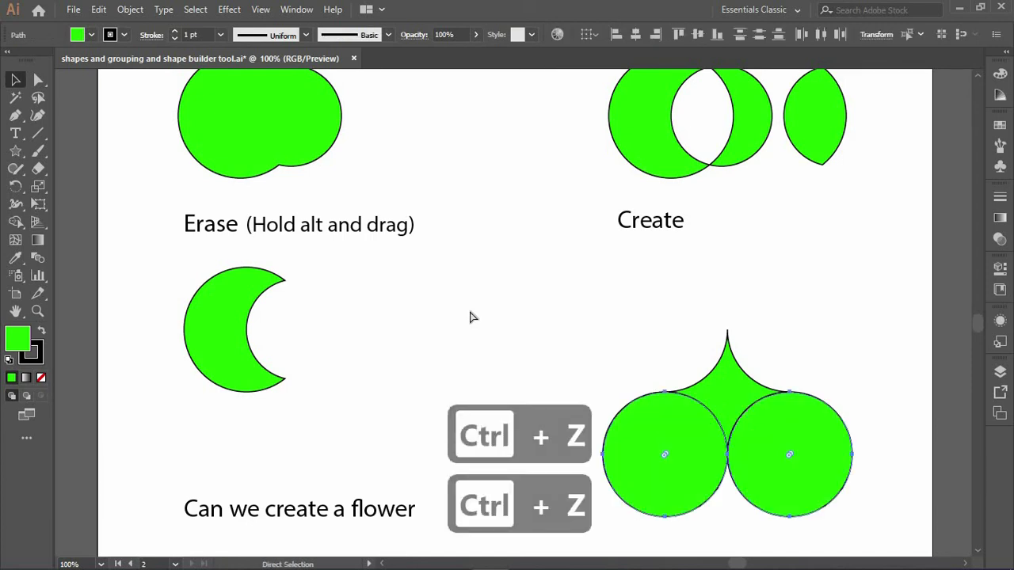
{"action": "key", "text": "ctrl+z"}
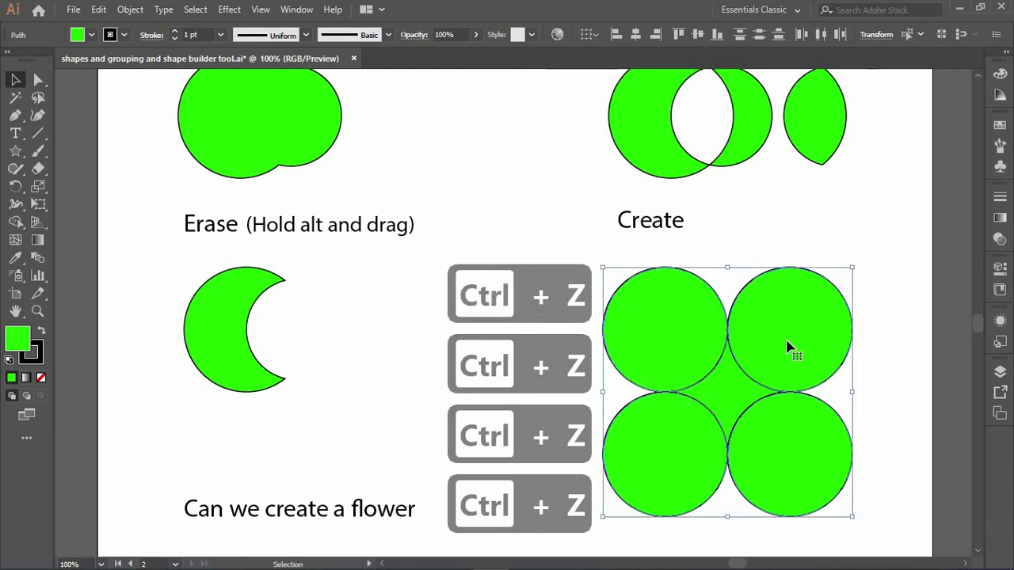
Step: Move the four circles together off the star shape and shrink them in the empty area between the Erase and Create examples
{"action": "left_click", "coordinate": [875, 365]}
{"action": "left_click", "coordinate": [817, 354]}
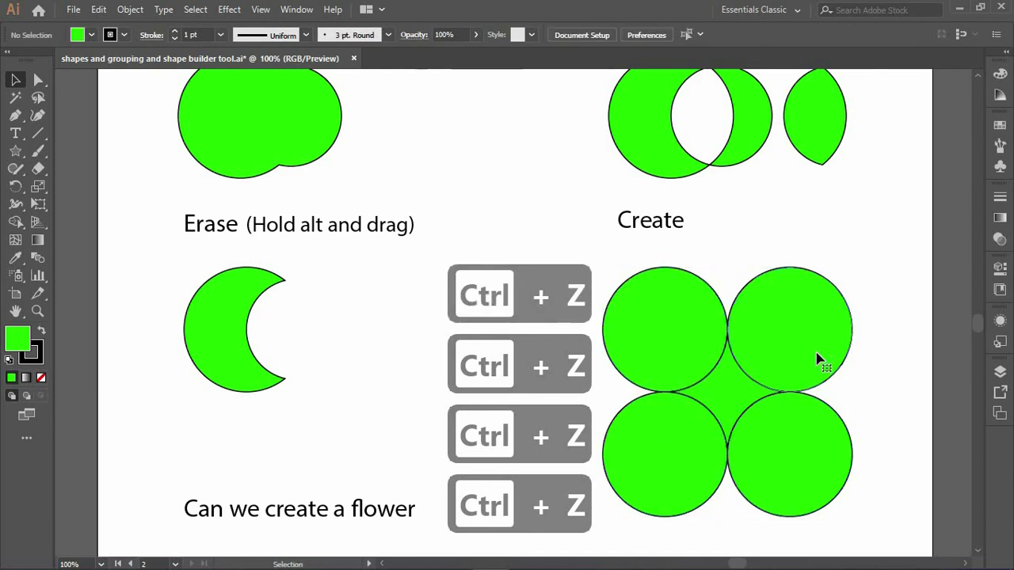
{"action": "left_click", "coordinate": [661, 366], "text": "shift"}
{"action": "left_click", "coordinate": [653, 464], "text": "shift"}
{"action": "left_click", "coordinate": [794, 463], "text": "shift"}
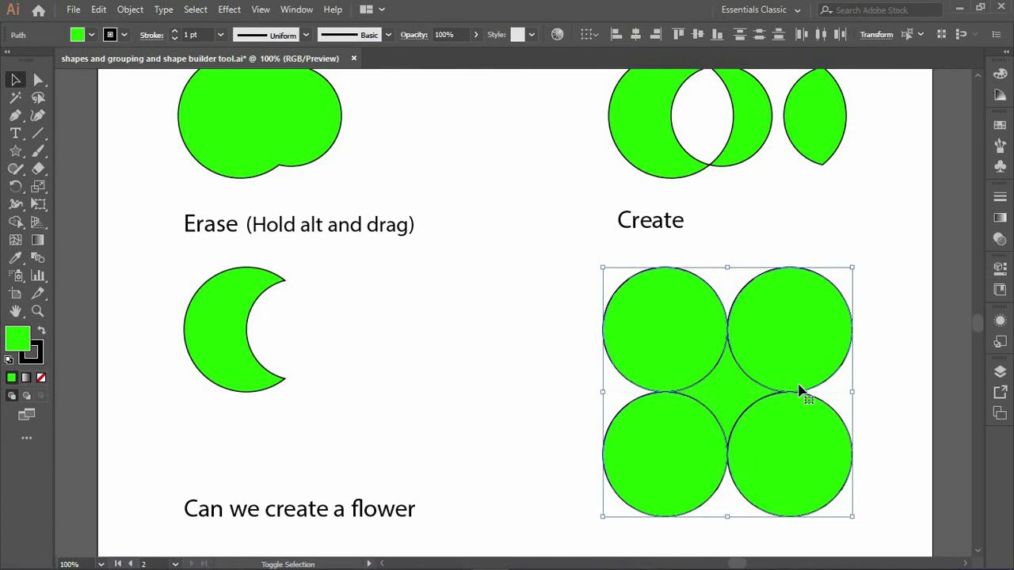
{"action": "left_click_drag", "start_coordinate": [770, 351], "coordinate": [572, 237]}
{"action": "left_click_drag", "start_coordinate": [644, 164], "coordinate": [542, 252]}
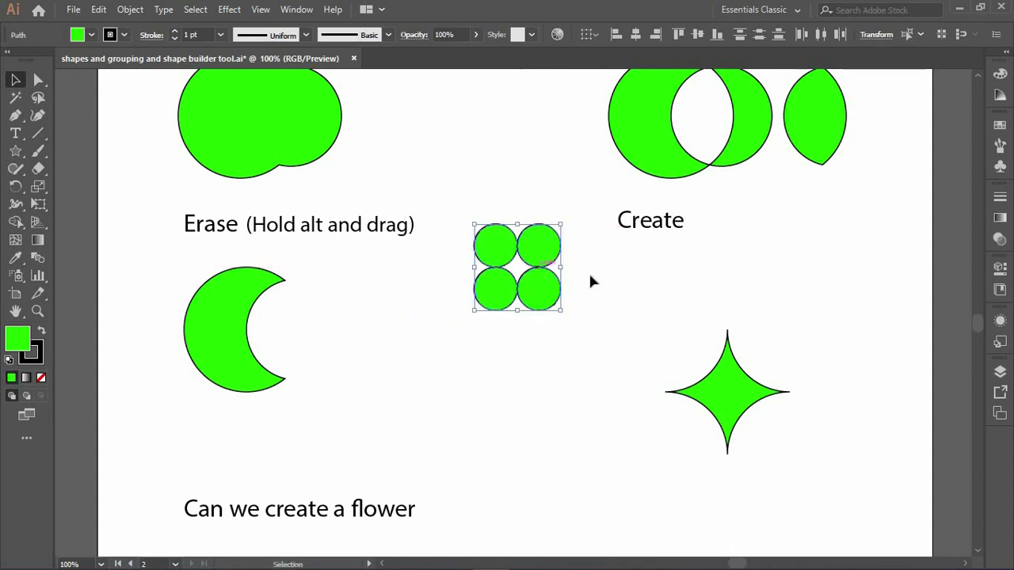
{"action": "left_click", "coordinate": [468, 422]}
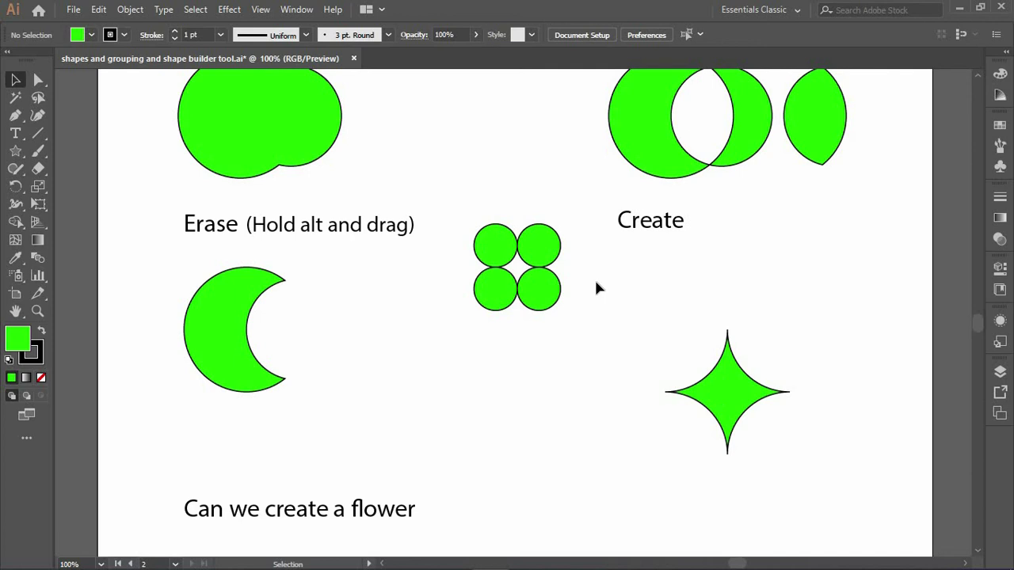
Step: Rearrange the four small circles into an overlapping diamond pattern to form flower petals
{"action": "left_click_drag", "start_coordinate": [509, 251], "coordinate": [540, 273]}
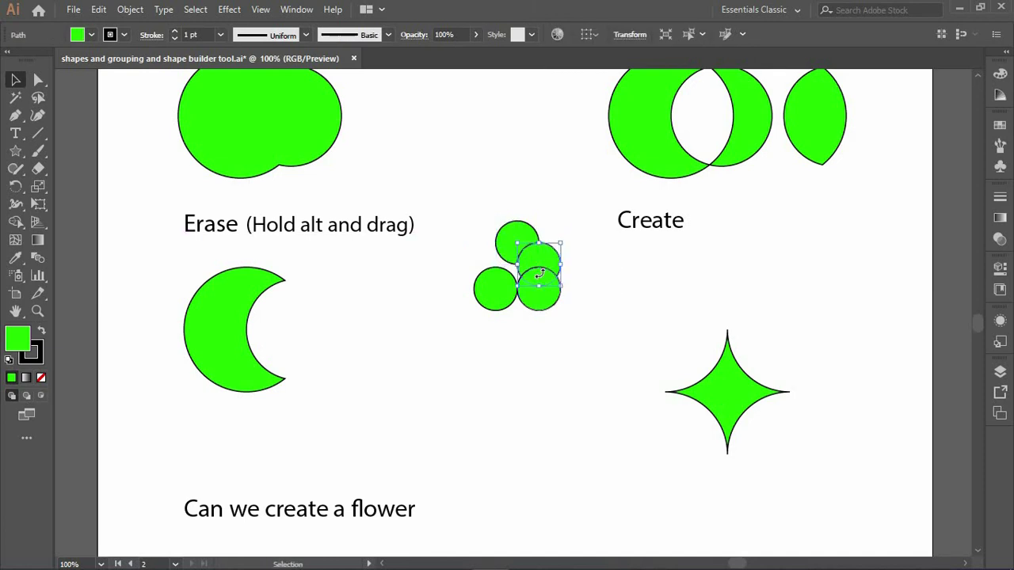
{"action": "left_click", "coordinate": [535, 300]}
{"action": "left_click_drag", "start_coordinate": [520, 296], "coordinate": [483, 263]}
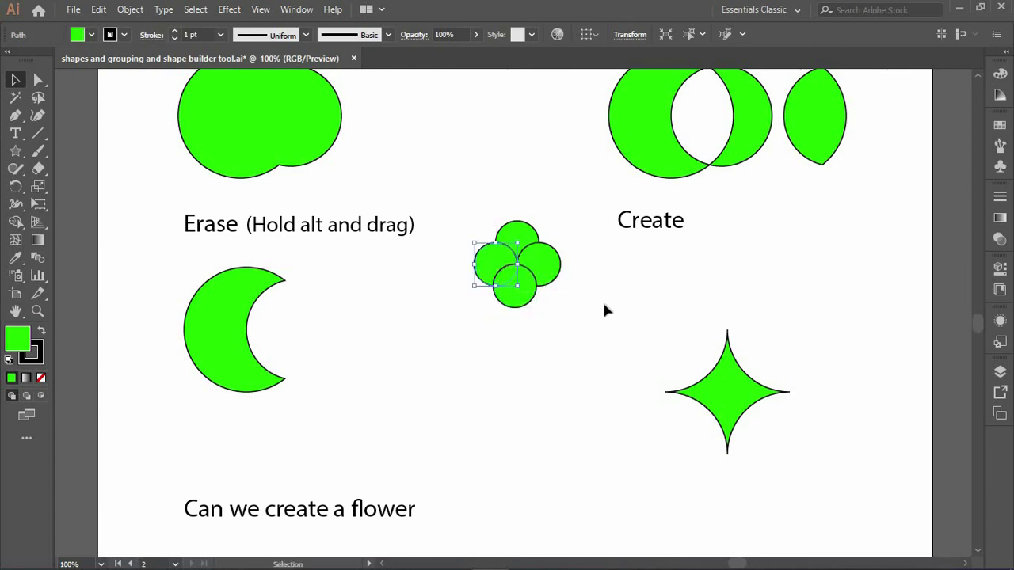
{"action": "left_click", "coordinate": [602, 310]}
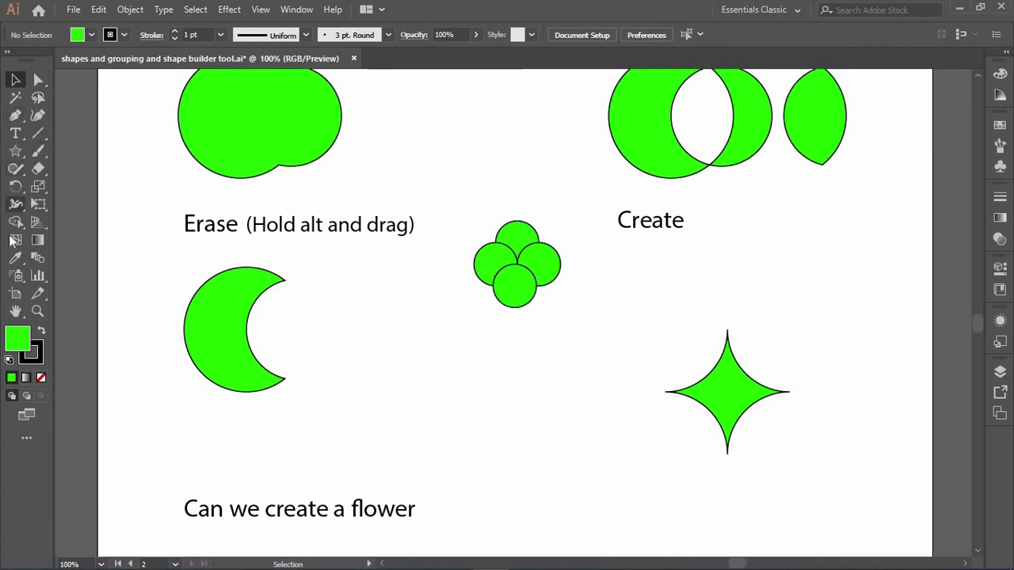
Step: Merge the four overlapping petal circles into a single flower shape with the Shape Builder tool
{"action": "left_click_drag", "start_coordinate": [525, 349], "coordinate": [501, 199]}
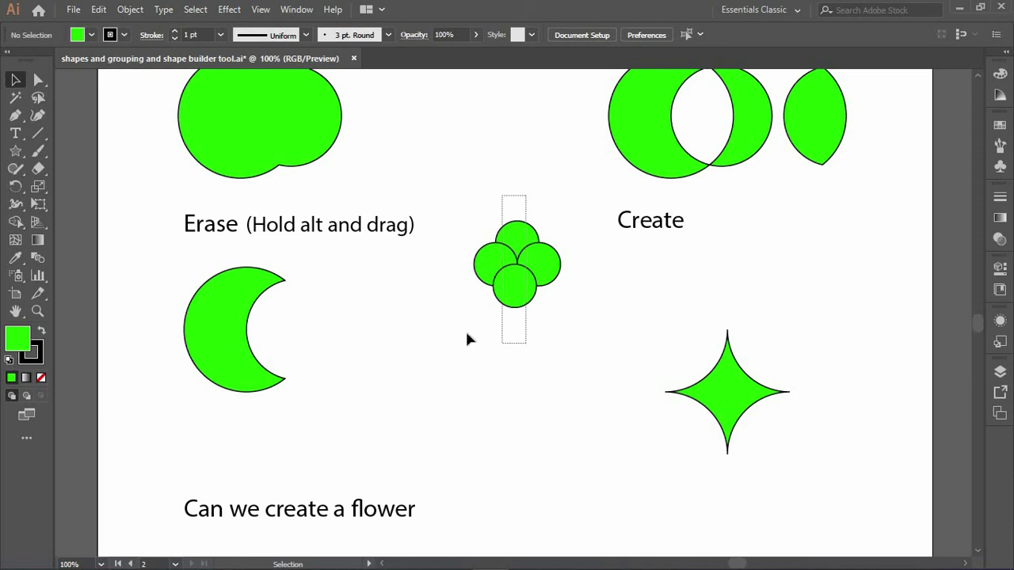
{"action": "left_click", "coordinate": [15, 222]}
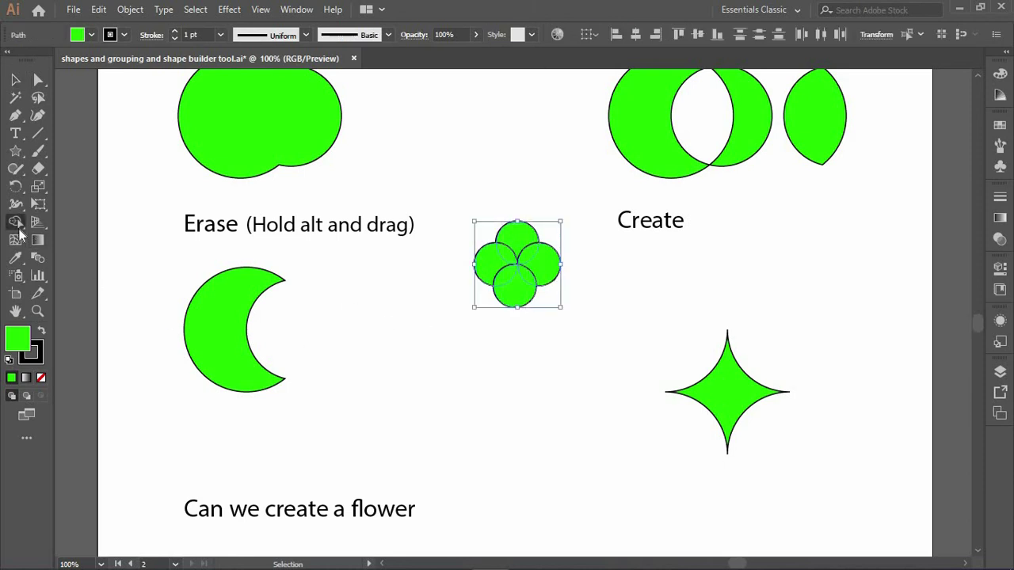
{"action": "mouse_move", "coordinate": [513, 249]}
{"action": "left_mouse_down"}
{"action": "mouse_move", "coordinate": [531, 274]}
{"action": "mouse_move", "coordinate": [505, 285]}
{"action": "mouse_move", "coordinate": [501, 257]}
{"action": "mouse_move", "coordinate": [511, 248]}
{"action": "mouse_move", "coordinate": [533, 275]}
{"action": "left_mouse_up"}
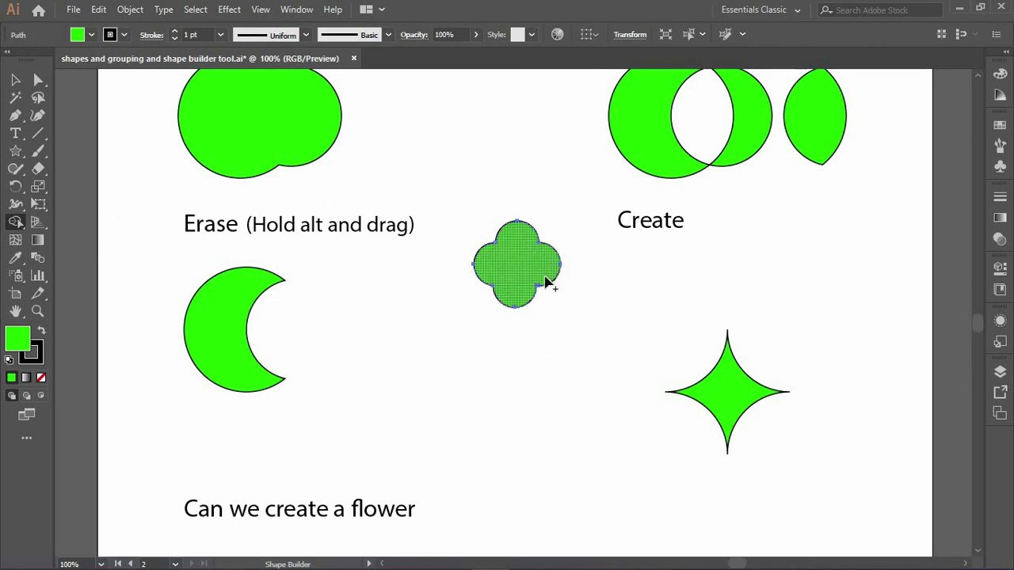
Step: Draw a thin vertical rectangle as a stem running down from the lower petal of the flower
{"action": "left_click", "coordinate": [38, 133]}
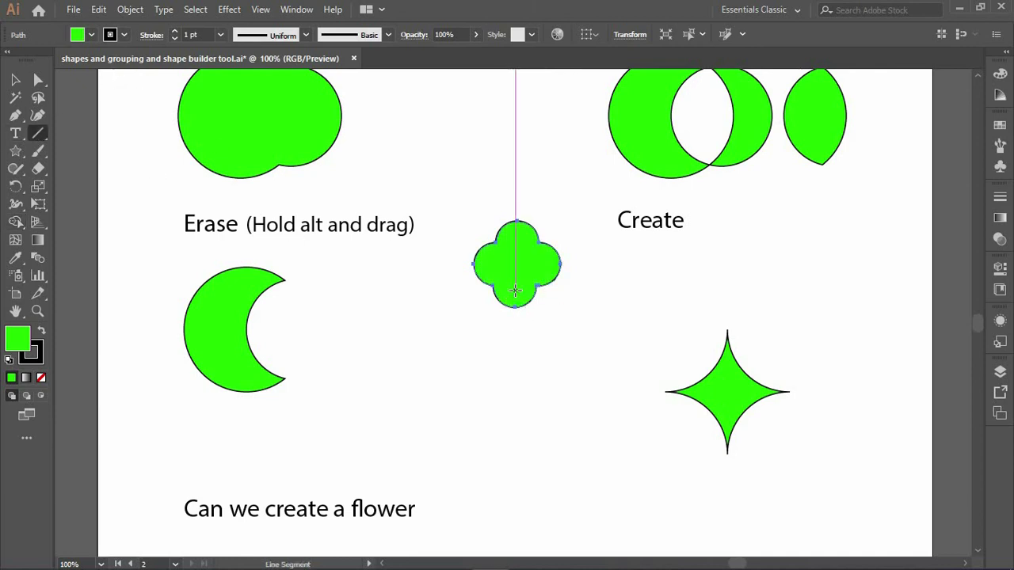
{"action": "left_click", "coordinate": [15, 151]}
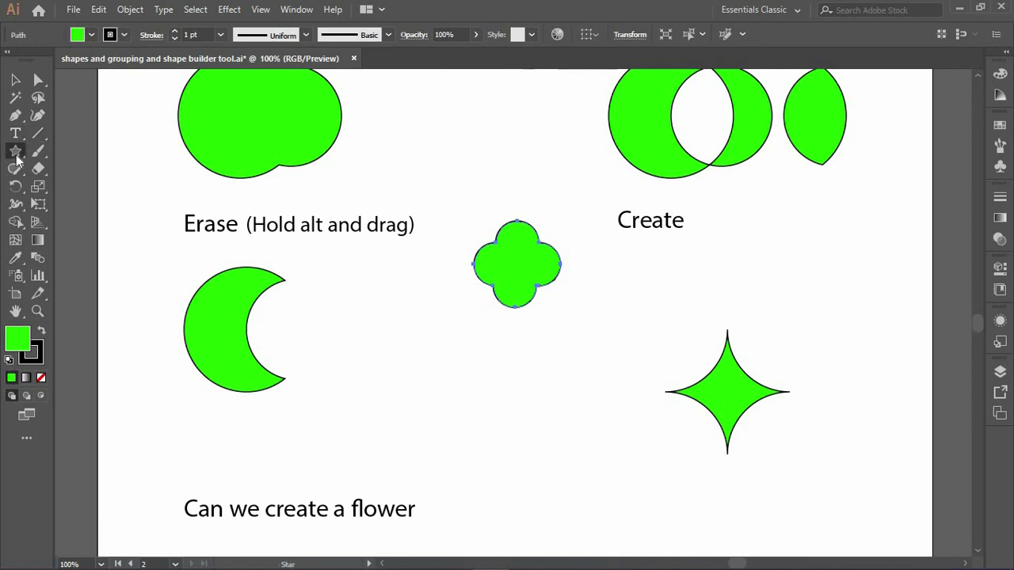
{"action": "left_click", "coordinate": [74, 154]}
{"action": "mouse_move", "coordinate": [516, 293]}
{"action": "left_mouse_down"}
{"action": "mouse_move", "coordinate": [520, 432]}
{"action": "mouse_move", "coordinate": [520, 389]}
{"action": "left_mouse_up"}
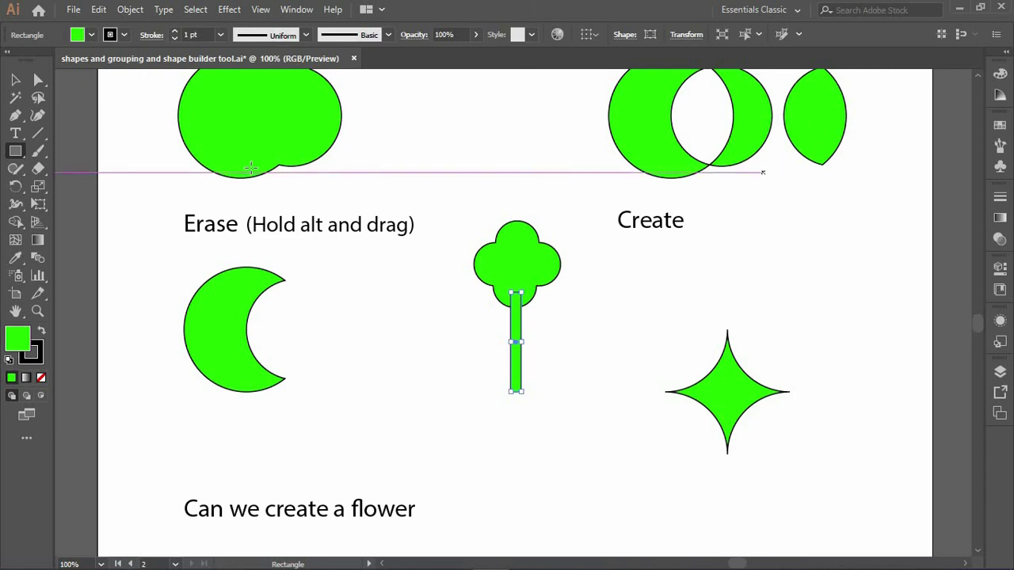
Step: Reuse the lens shape from the Extract example as a small, tilted leaf on the left side of the stem
{"action": "left_click", "coordinate": [14, 81]}
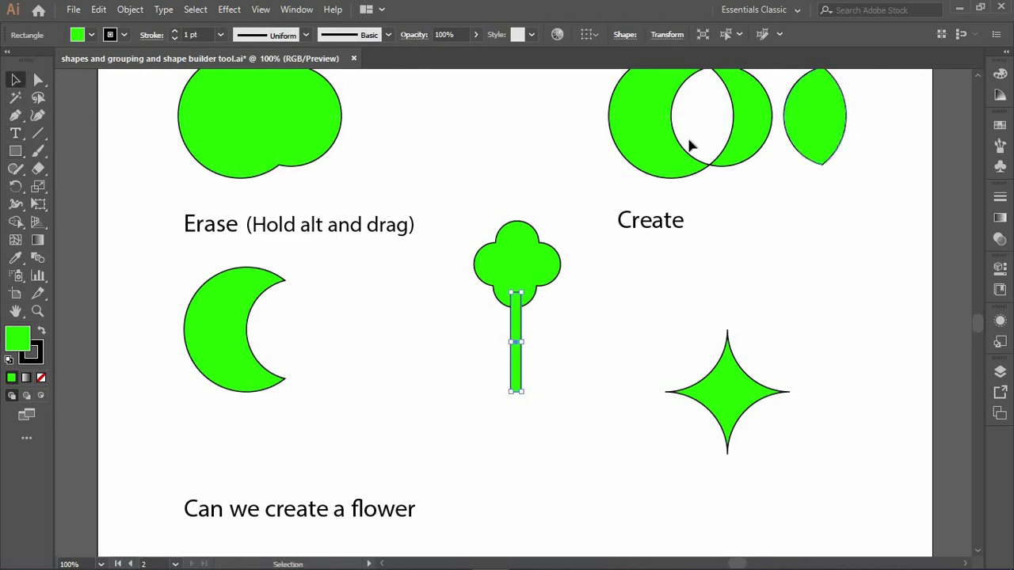
{"action": "left_click_drag", "start_coordinate": [797, 124], "coordinate": [730, 161]}
{"action": "left_click_drag", "start_coordinate": [481, 305], "coordinate": [418, 347]}
{"action": "left_click_drag", "start_coordinate": [463, 296], "coordinate": [494, 354]}
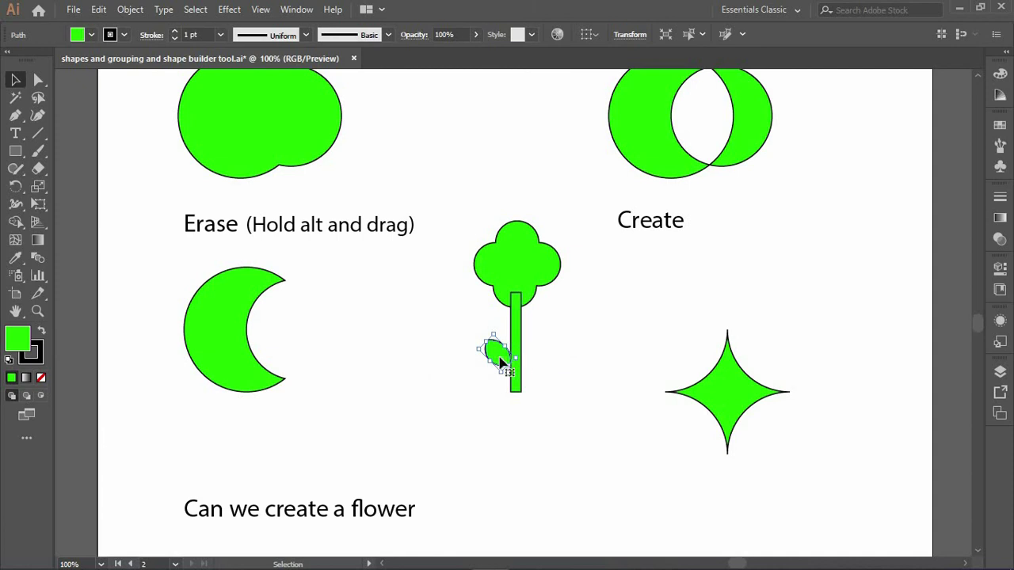
{"action": "mouse_move", "coordinate": [499, 357]}
{"action": "left_mouse_down"}
{"action": "mouse_move", "coordinate": [553, 356]}
{"action": "mouse_move", "coordinate": [488, 353]}
{"action": "mouse_move", "coordinate": [499, 359]}
{"action": "left_mouse_up"}
{"action": "left_click", "coordinate": [547, 350]}
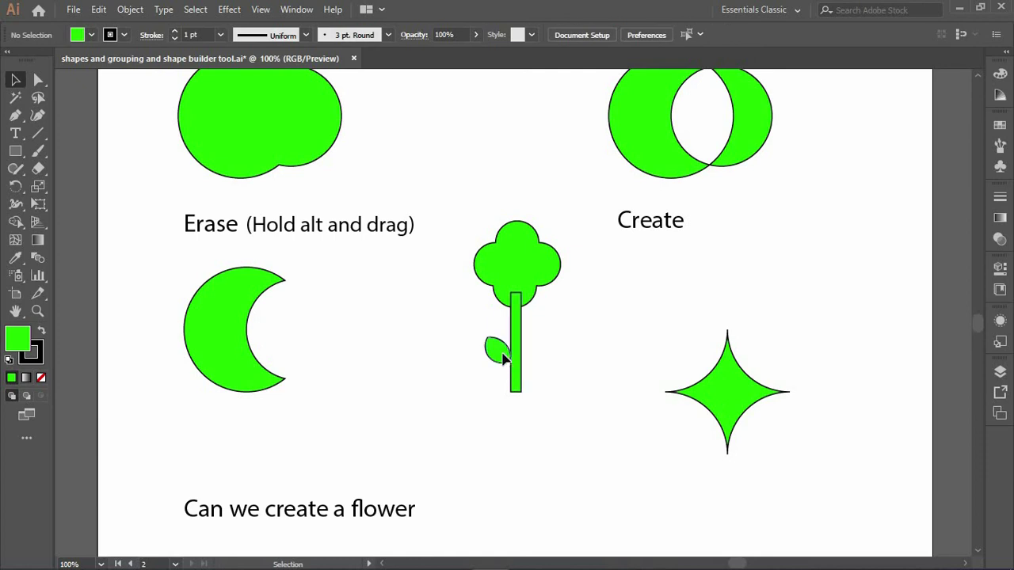
Step: Add a second leaf on the right side of the stem, rotate it to tilt outward, and adjust the left leaf's position
{"action": "mouse_move", "coordinate": [513, 355]}
{"action": "left_mouse_down"}
{"action": "mouse_move", "coordinate": [546, 360]}
{"action": "mouse_move", "coordinate": [561, 337]}
{"action": "mouse_move", "coordinate": [573, 346]}
{"action": "mouse_move", "coordinate": [531, 353]}
{"action": "left_mouse_up"}
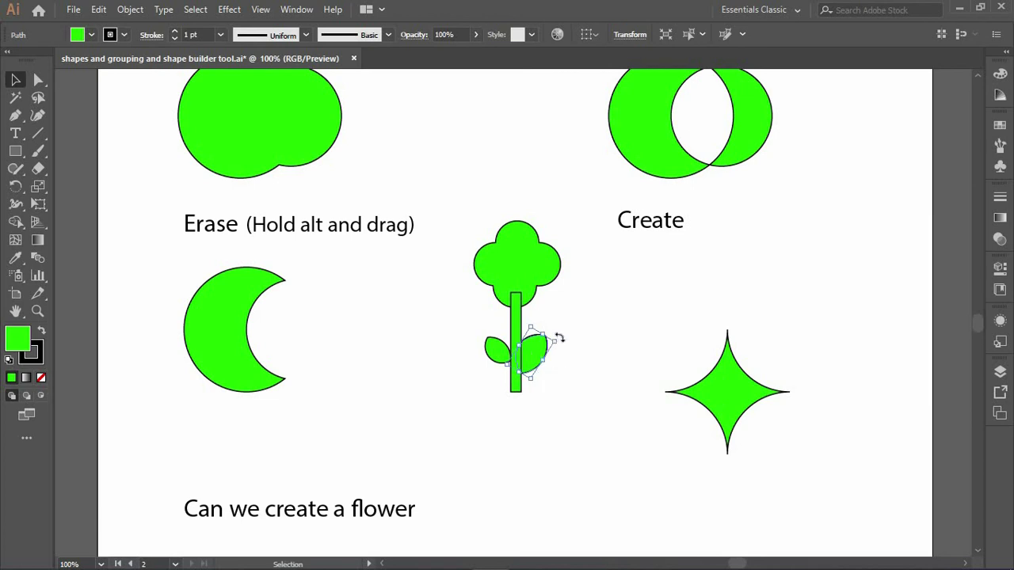
{"action": "mouse_move", "coordinate": [560, 339]}
{"action": "left_mouse_down"}
{"action": "mouse_move", "coordinate": [533, 345]}
{"action": "mouse_move", "coordinate": [531, 366]}
{"action": "mouse_move", "coordinate": [560, 345]}
{"action": "mouse_move", "coordinate": [547, 342]}
{"action": "left_mouse_up"}
{"action": "left_click", "coordinate": [497, 369]}
Step: Nudge the right leaf five increments to the right so that it meets the edge of the stem
{"action": "left_click", "coordinate": [537, 349]}
{"action": "key", "text": "Right"}
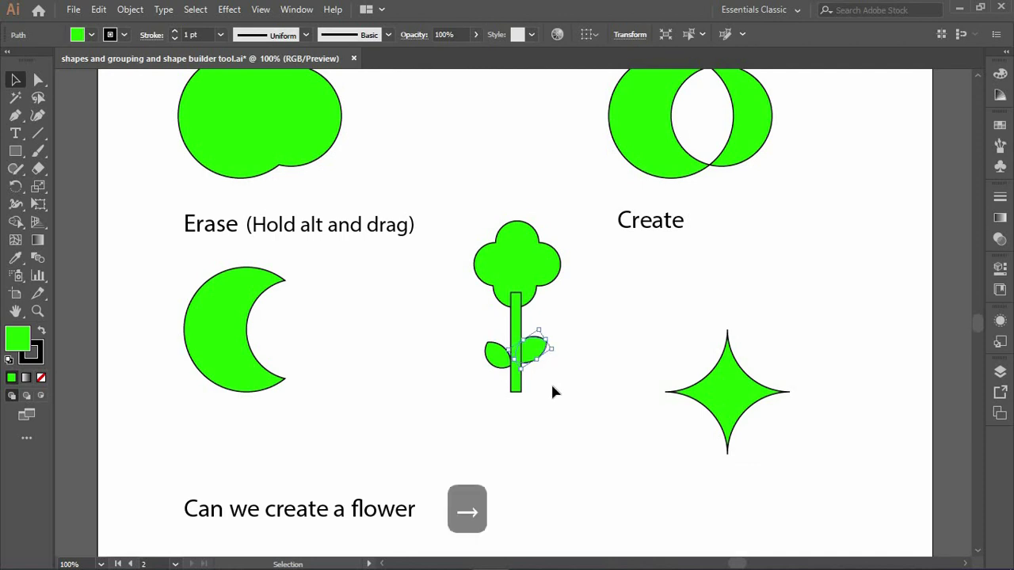
{"action": "key", "text": "Right"}
{"action": "key", "text": "Right"}
{"action": "key", "text": "Right"}
{"action": "key", "text": "Right"}
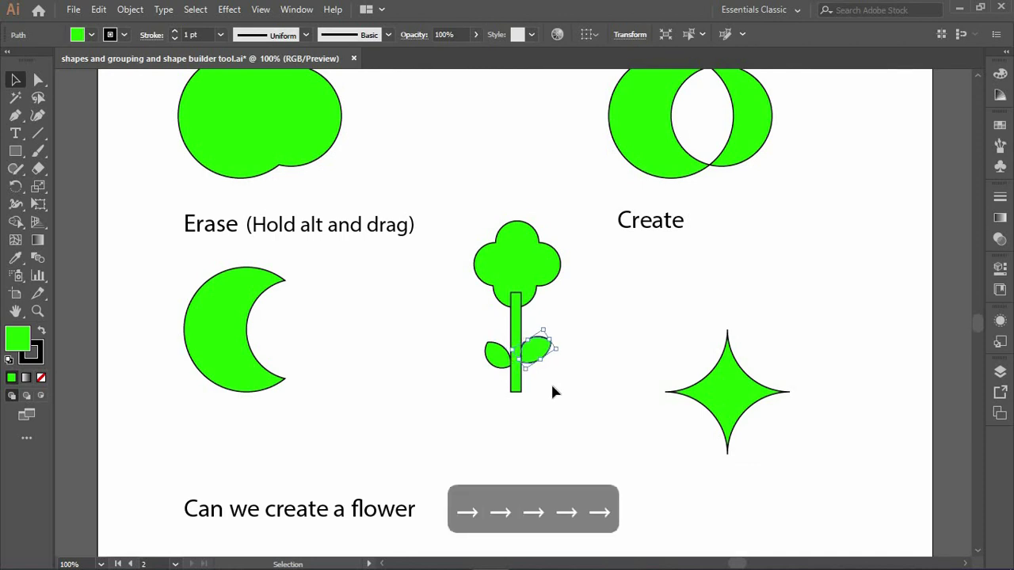
{"action": "left_click", "coordinate": [552, 387]}
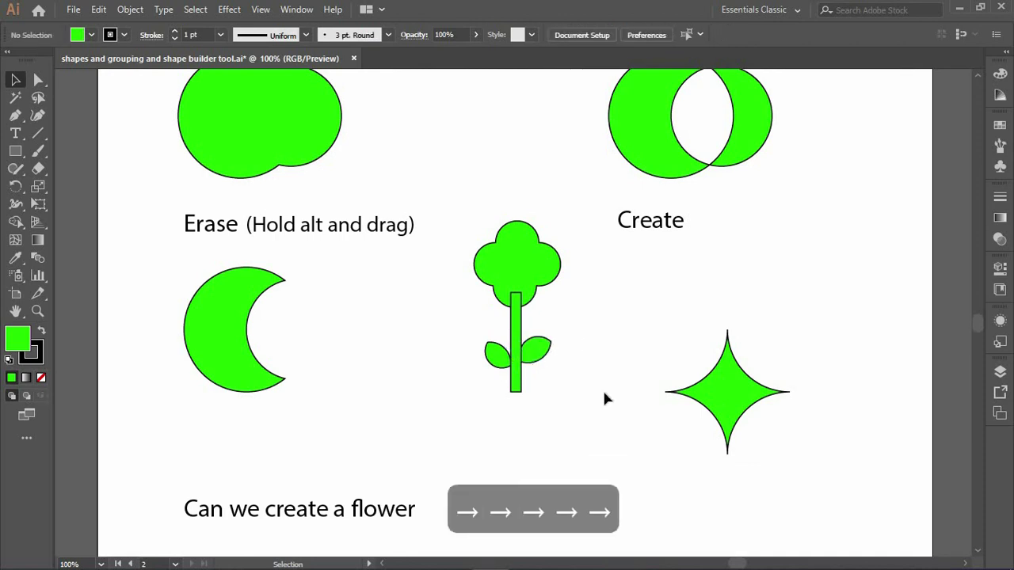
Step: Draw a small circle at the centre of the flower head with the Ellipse tool and clear the selection
{"action": "left_click", "coordinate": [15, 151]}
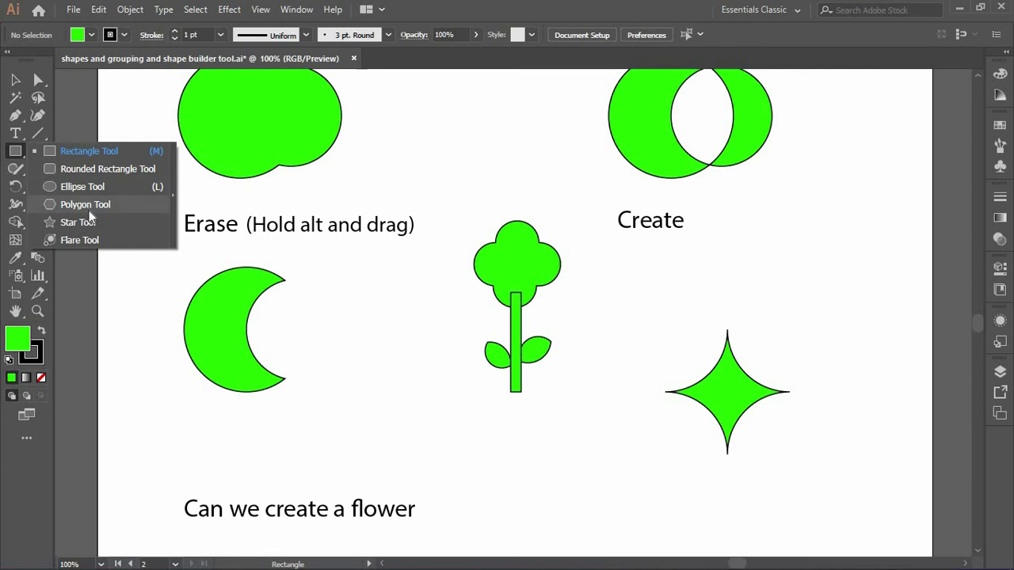
{"action": "left_click", "coordinate": [88, 187]}
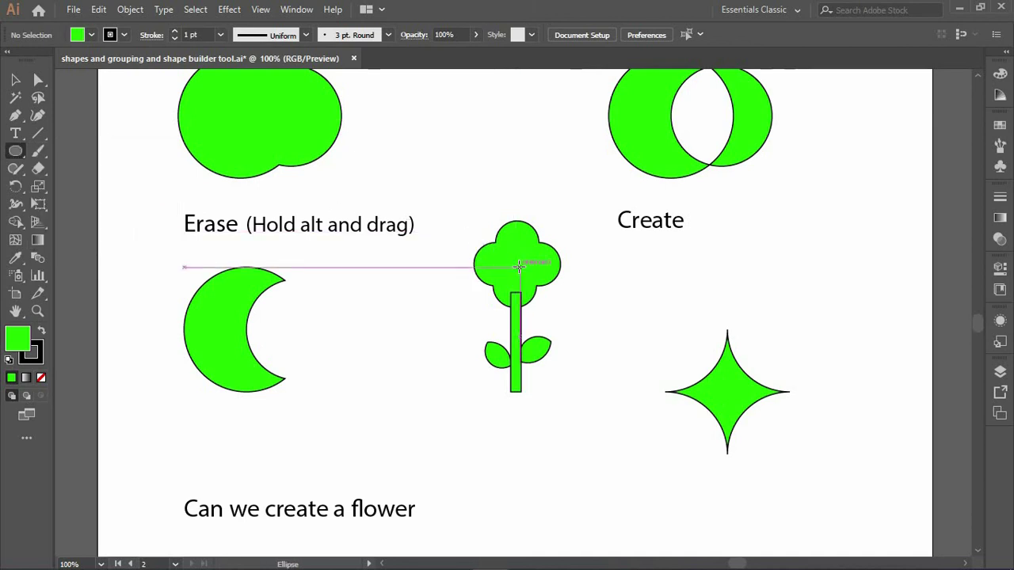
{"action": "left_click_drag", "start_coordinate": [521, 260], "coordinate": [531, 254]}
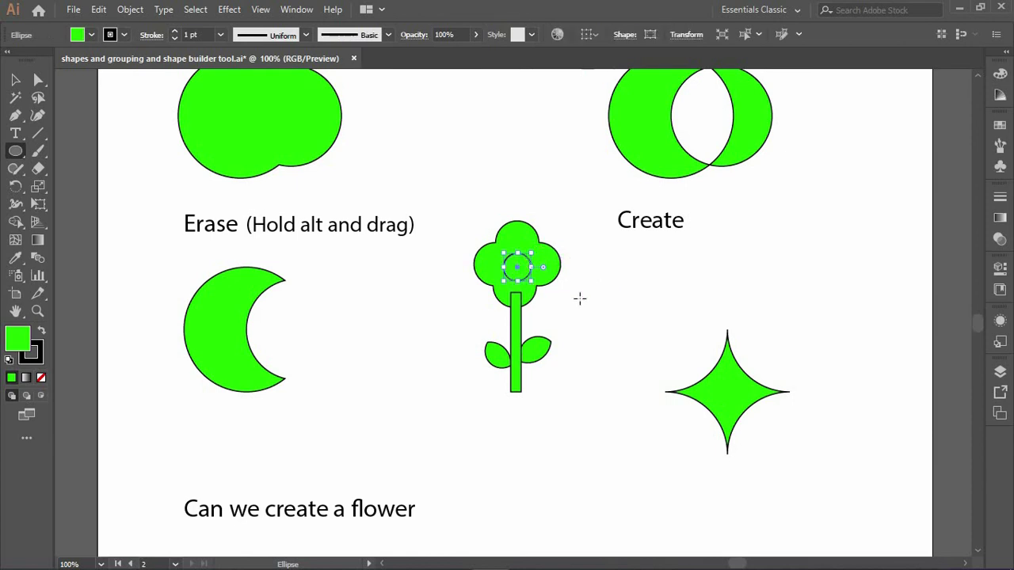
{"action": "key", "text": "ctrl+shift+a"}
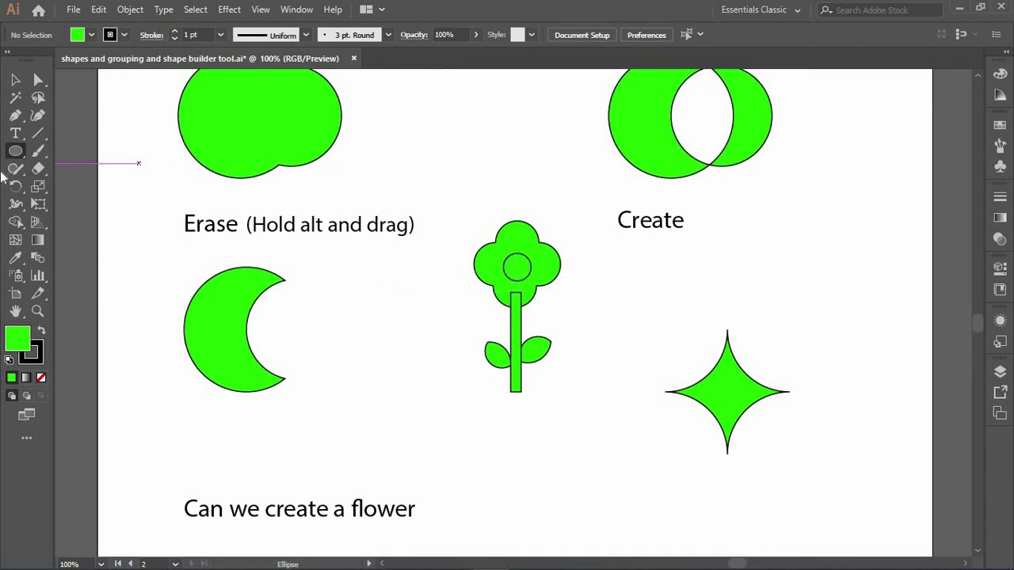
Step: Select all the flower parts and use the Shape Builder to merge the stem with the flower head and the leaves
{"action": "left_click", "coordinate": [15, 222]}
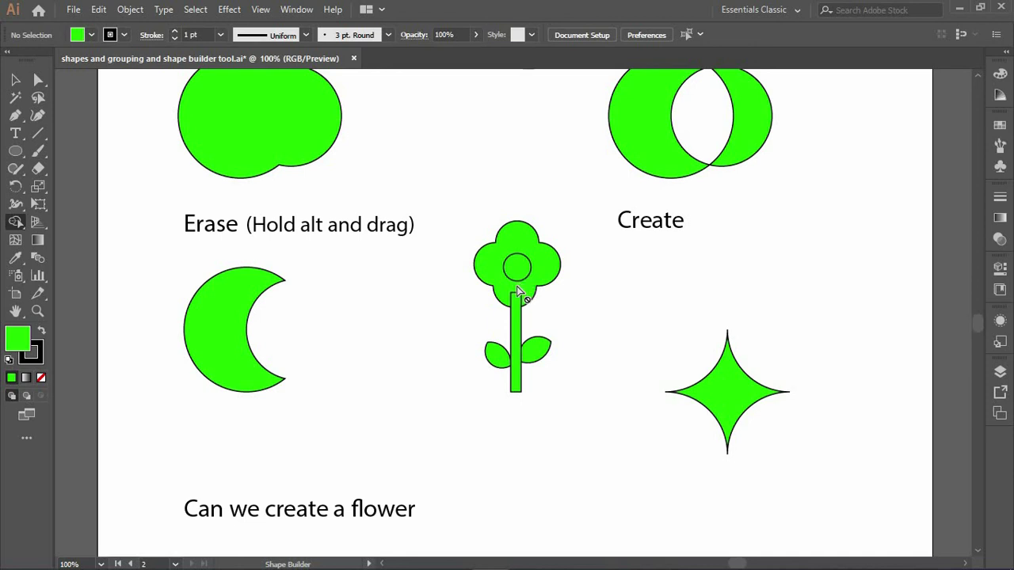
{"action": "key", "text": "v"}
{"action": "left_click_drag", "start_coordinate": [467, 189], "coordinate": [557, 480]}
{"action": "key", "text": "shift+m"}
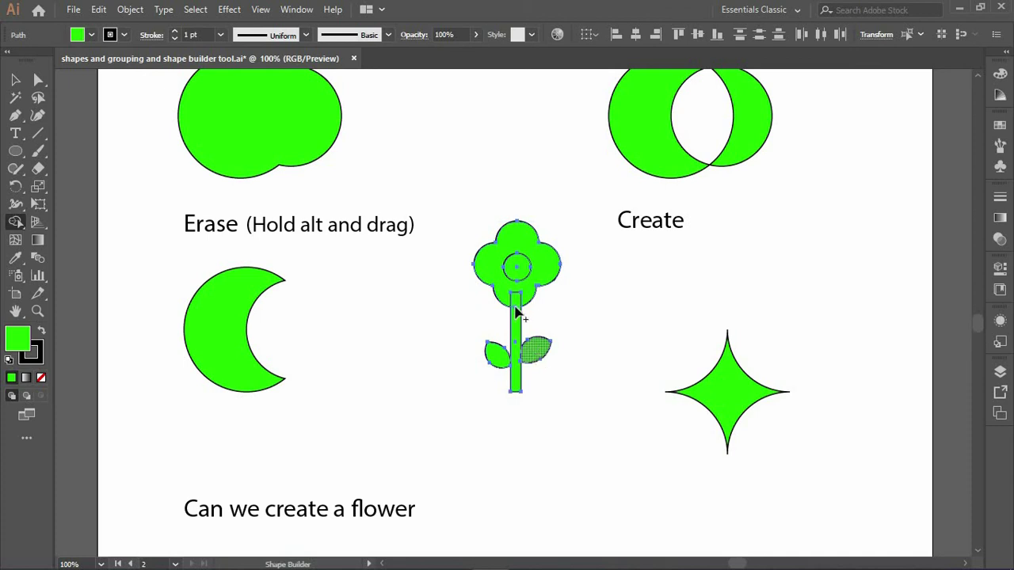
{"action": "left_click_drag", "start_coordinate": [515, 295], "coordinate": [517, 336]}
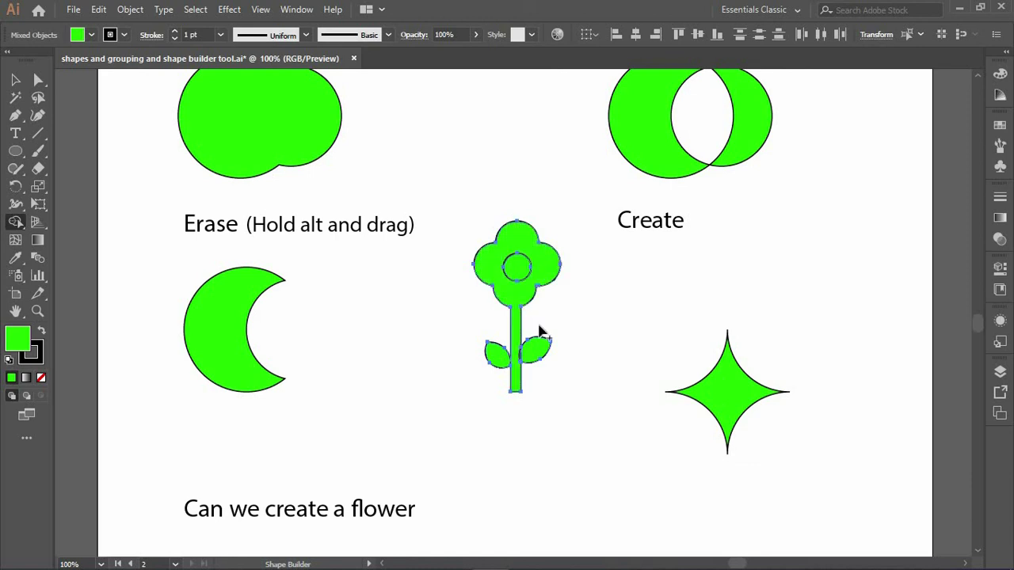
{"action": "left_click_drag", "start_coordinate": [527, 348], "coordinate": [504, 363]}
Step: Undo the last Shape Builder action, erase the small circle from the flower's centre, and deselect the artwork
{"action": "key", "text": "ctrl+z"}
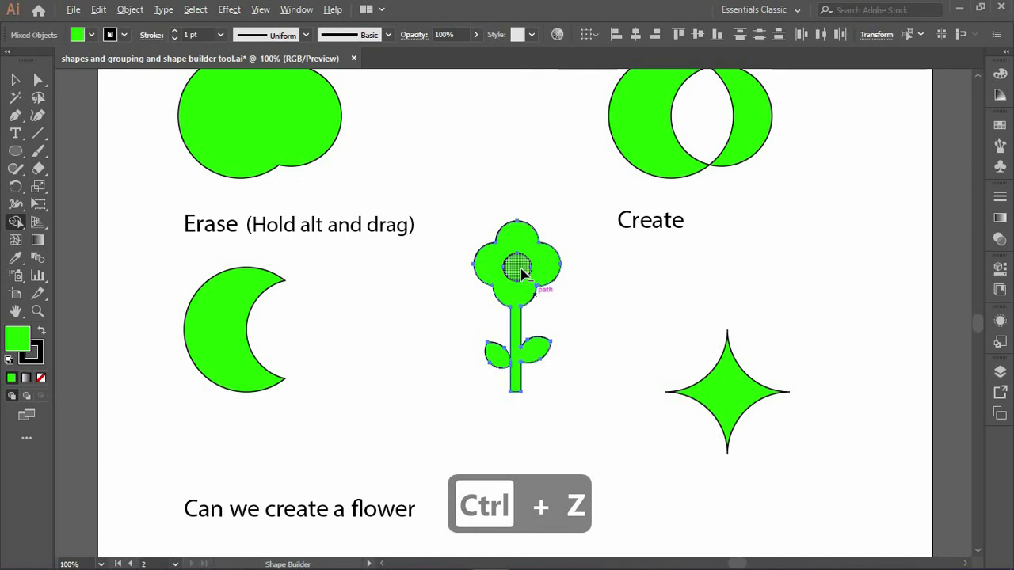
{"action": "left_click", "coordinate": [600, 315], "text": "ctrl"}
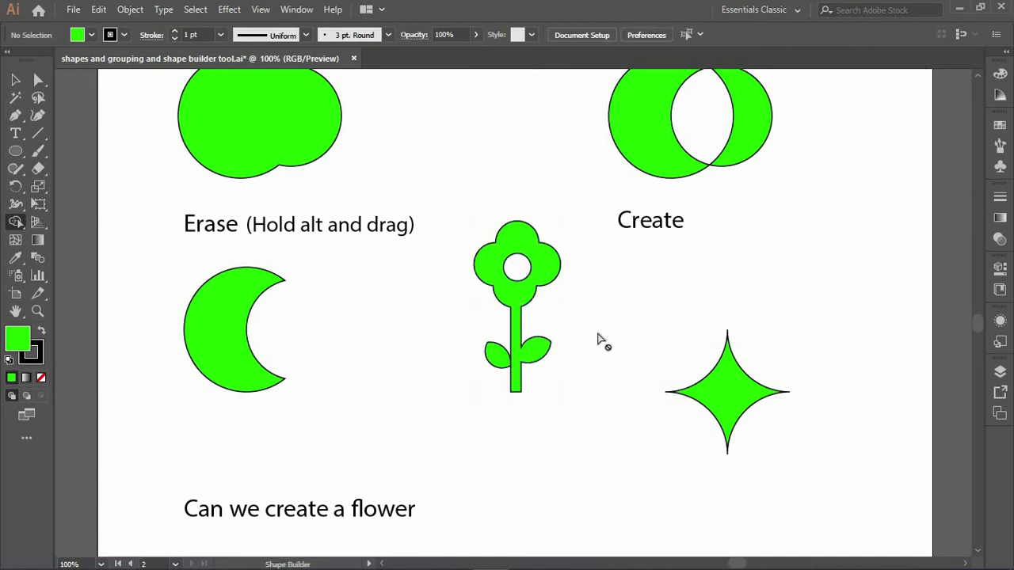